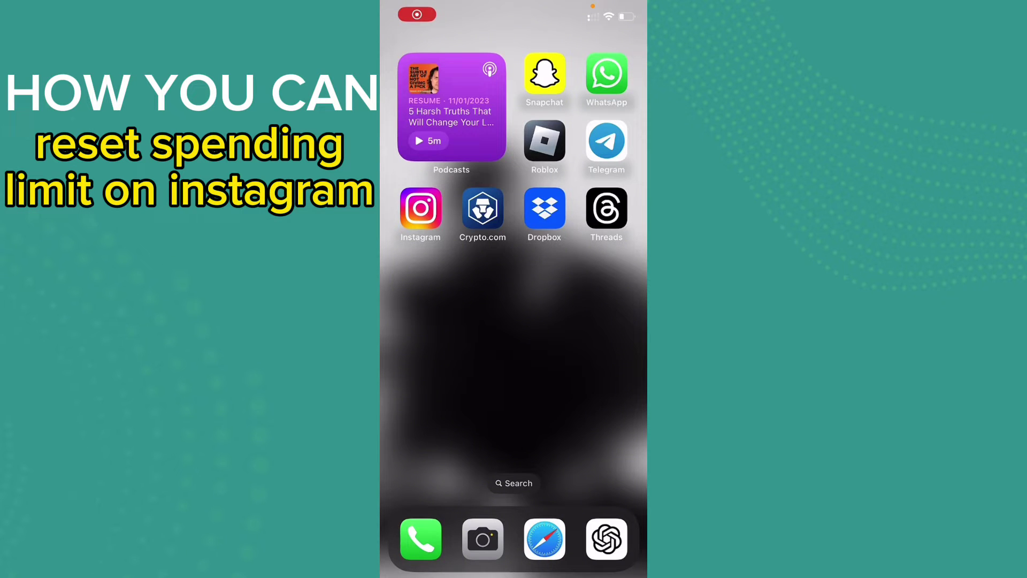
- Launch Instagram from the phone's home screen icon
left_click(421, 208)
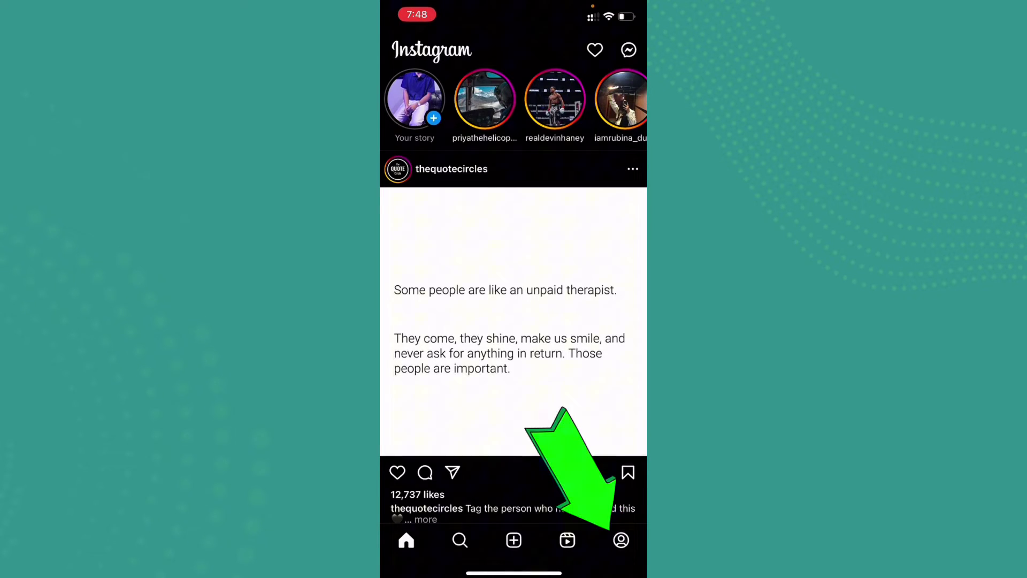
- From the profile, set a $3 daily budget over a 10-day duration and continue to review
left_click(622, 540)
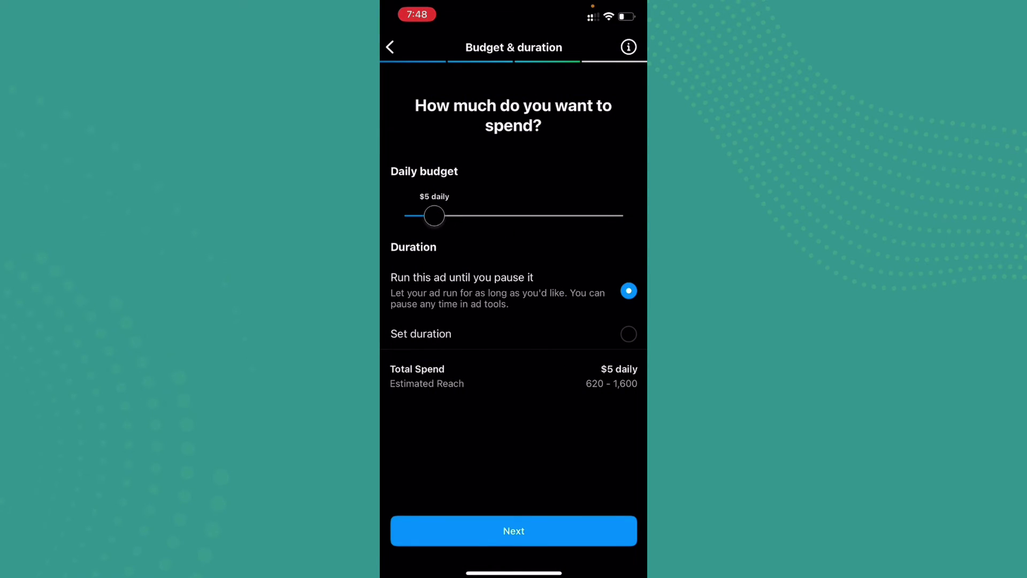
left_click_drag(433, 215, 421, 215)
left_click(629, 334)
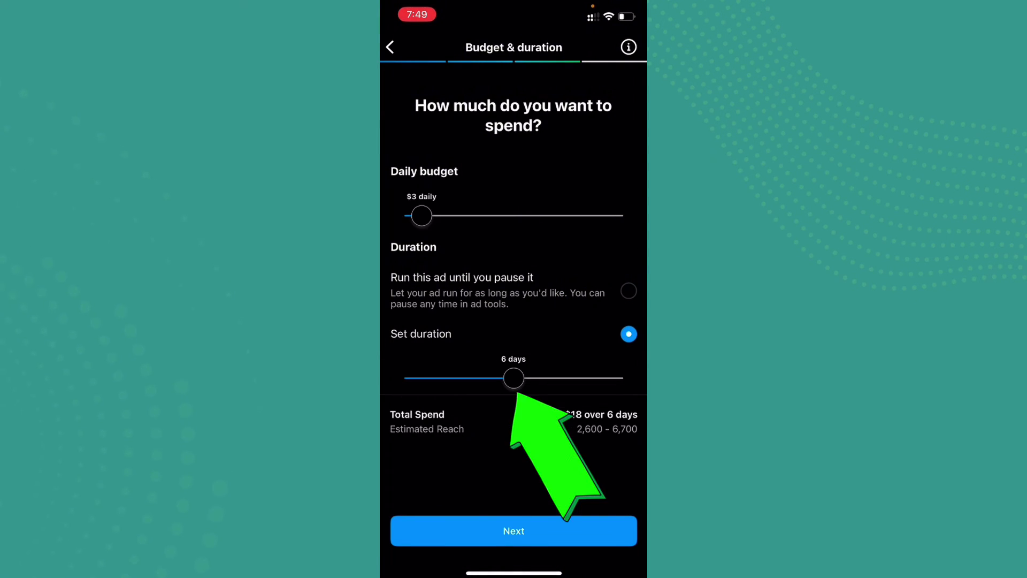
left_click_drag(513, 378, 578, 378)
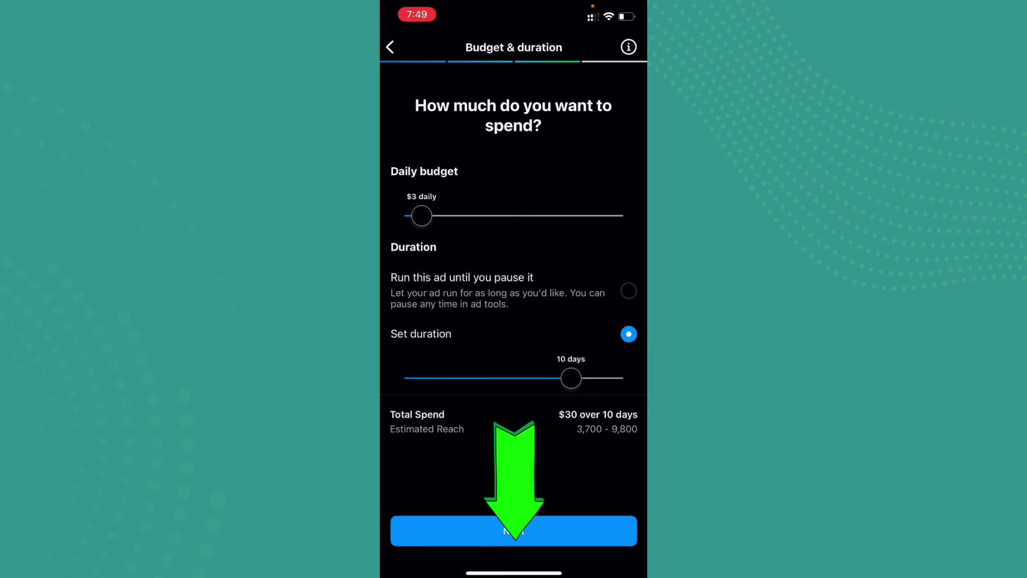
left_click(513, 529)
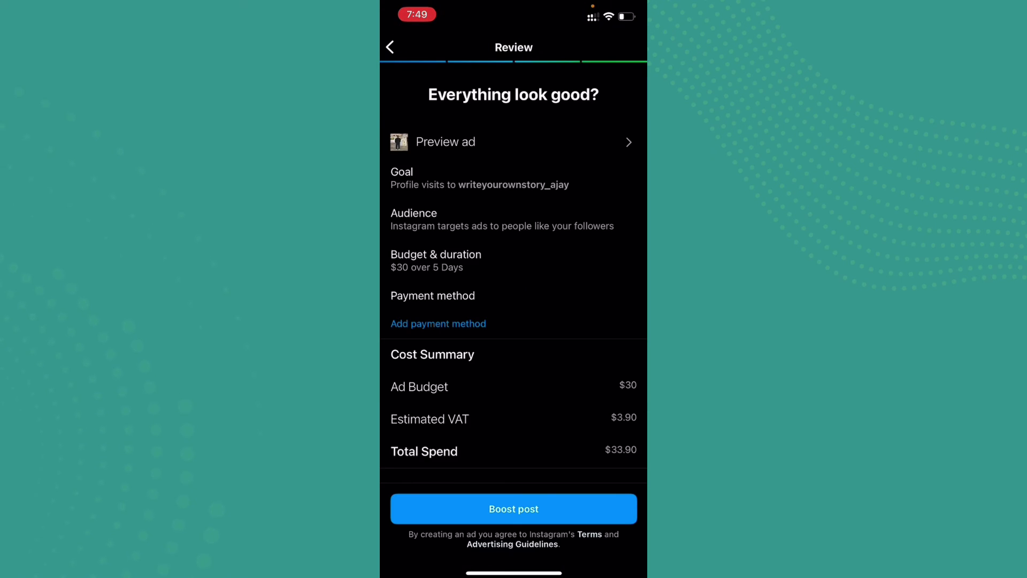
scroll(514, 322, "down", 1)
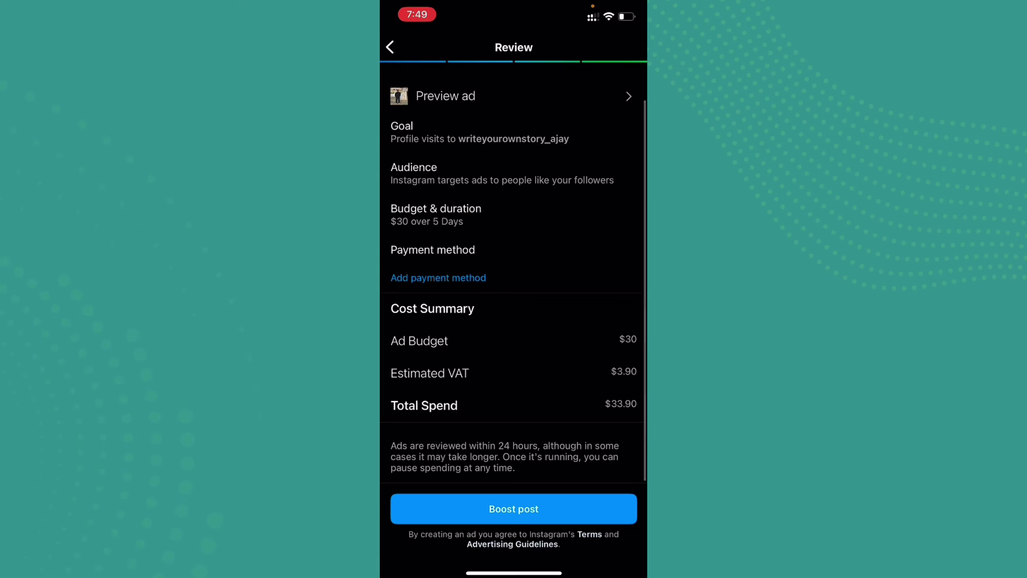